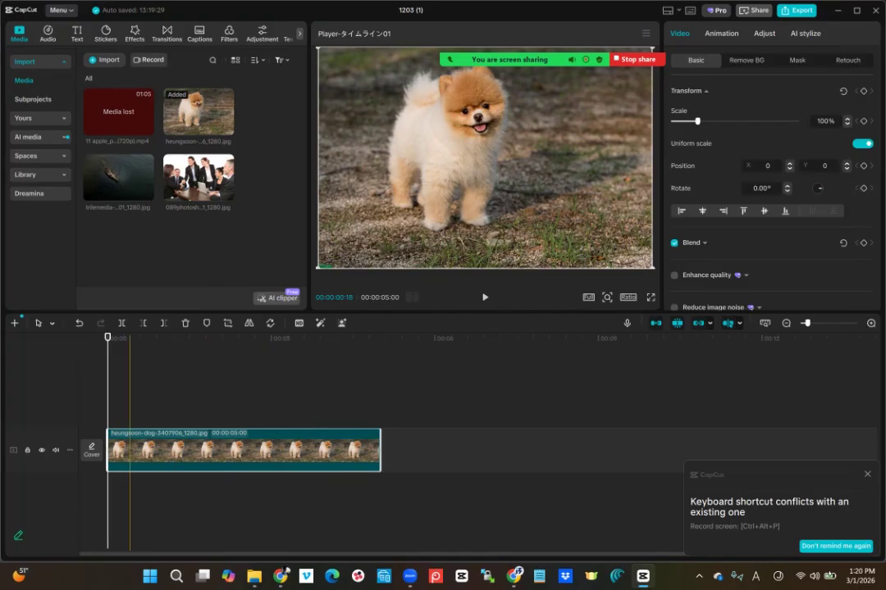
- Keyframe the dog photo full frame at the start and zoomed to 162% at the clip's end
click(864, 121)
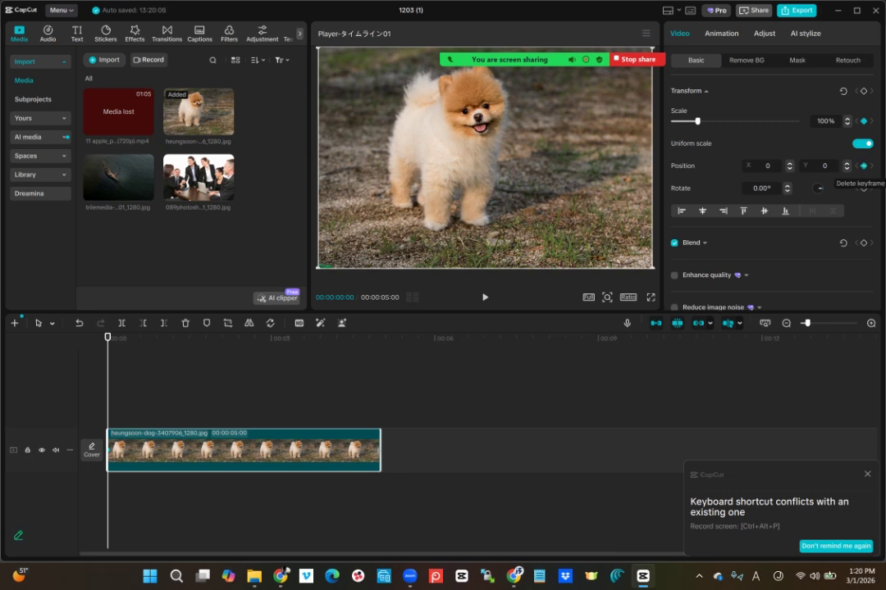
drag(107, 337, 375, 337)
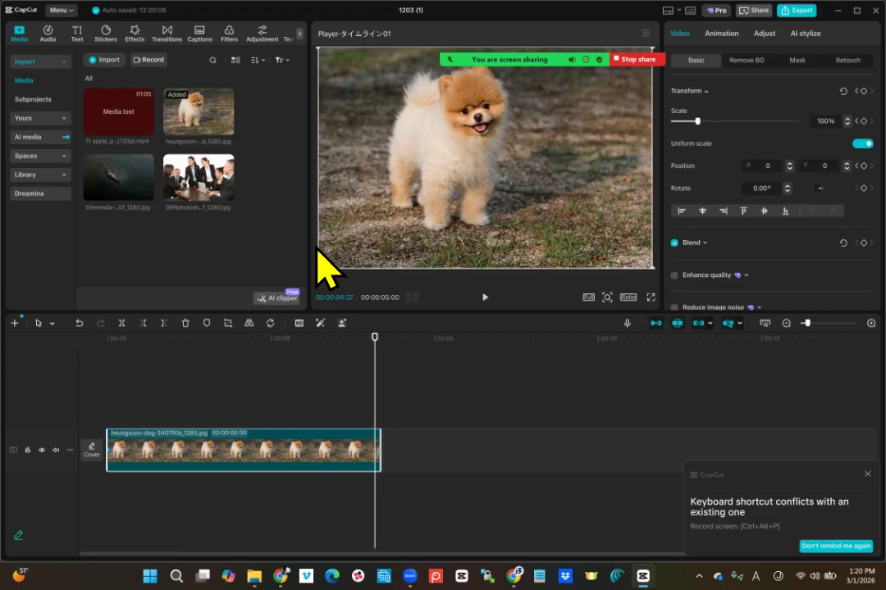
drag(319, 268, 213, 338)
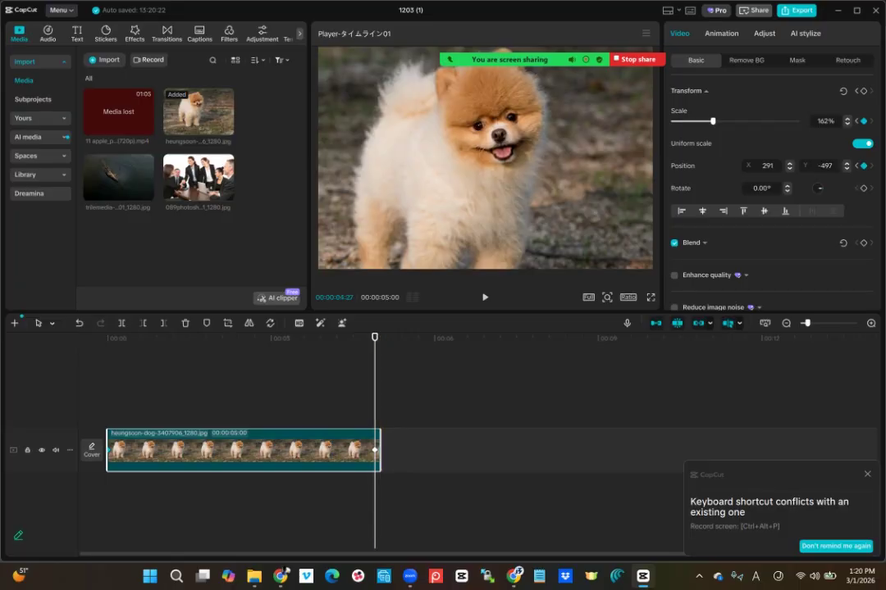
- Show the end keyframe's variable speed animation curve, then hide it again
right_click(374, 451)
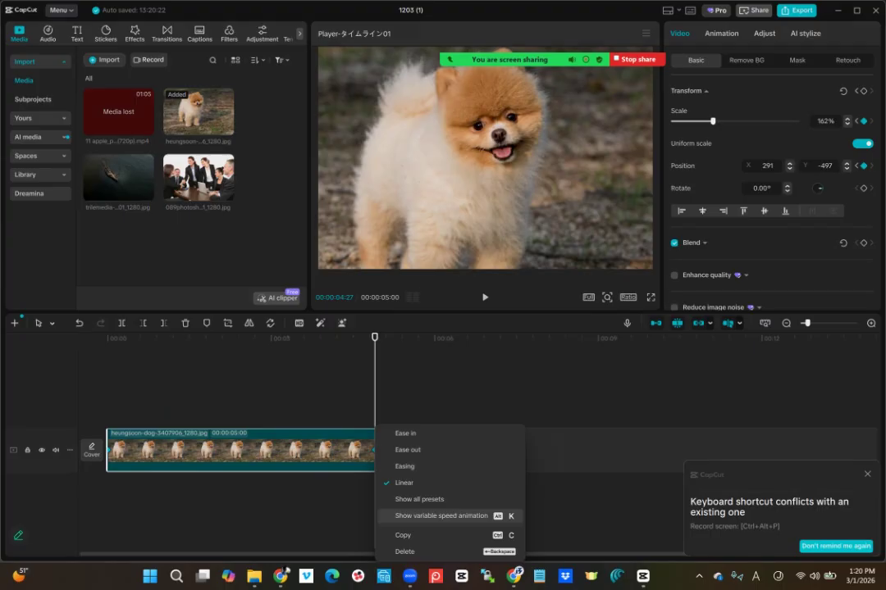
click(442, 516)
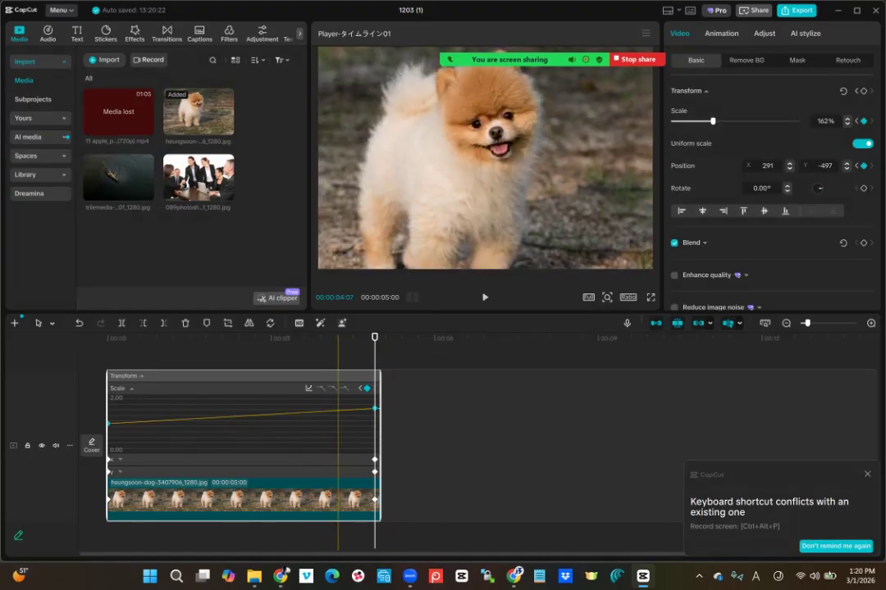
right_click(335, 500)
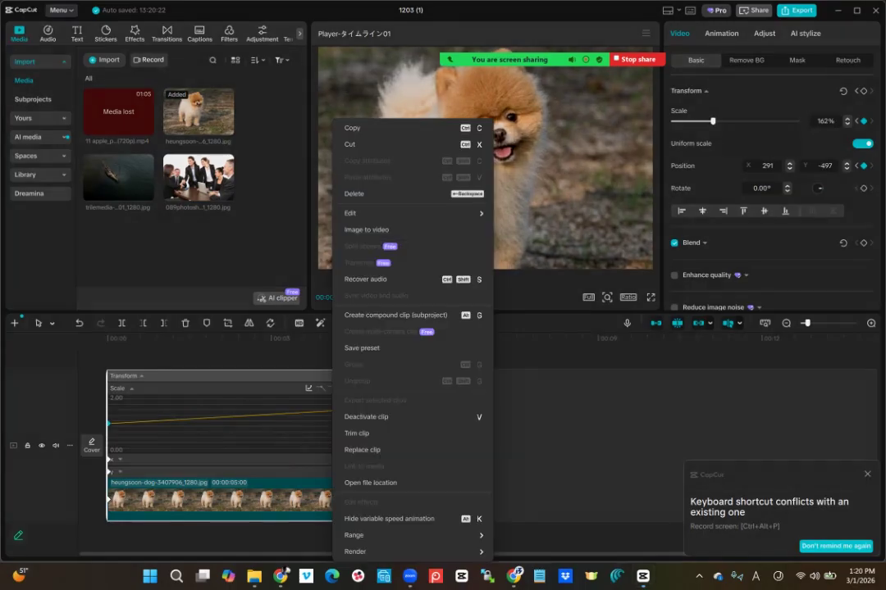
click(385, 518)
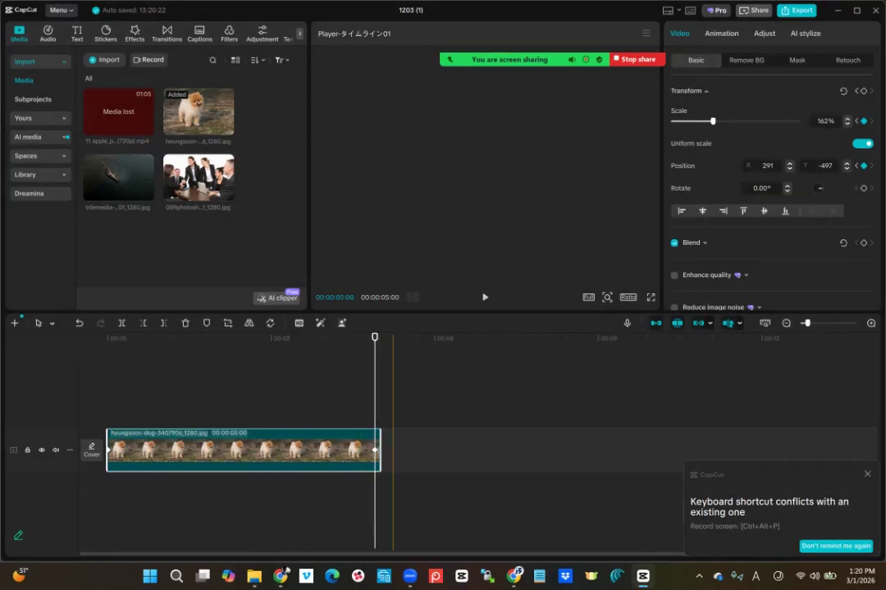
- Play the dog zoom from the start, then delete the clip
drag(375, 337, 107, 337)
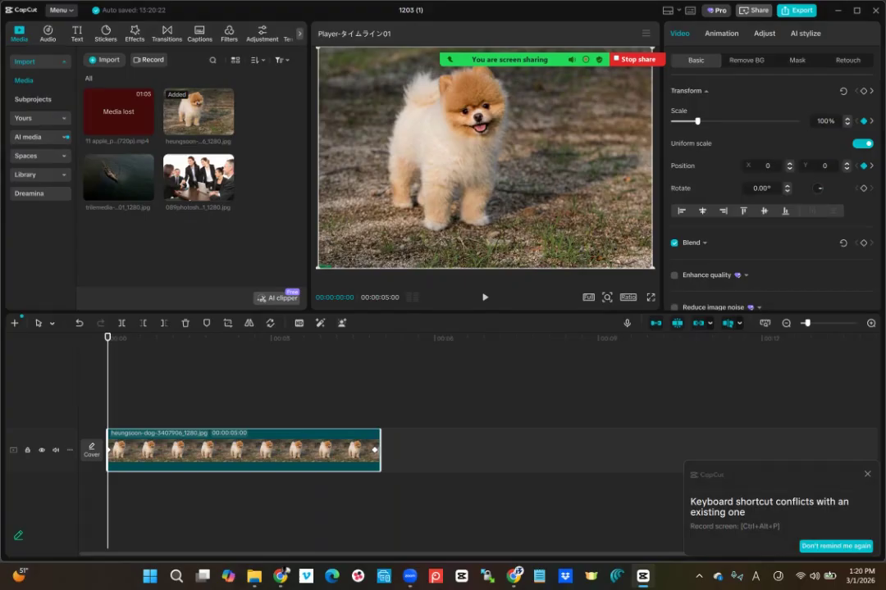
key(space)
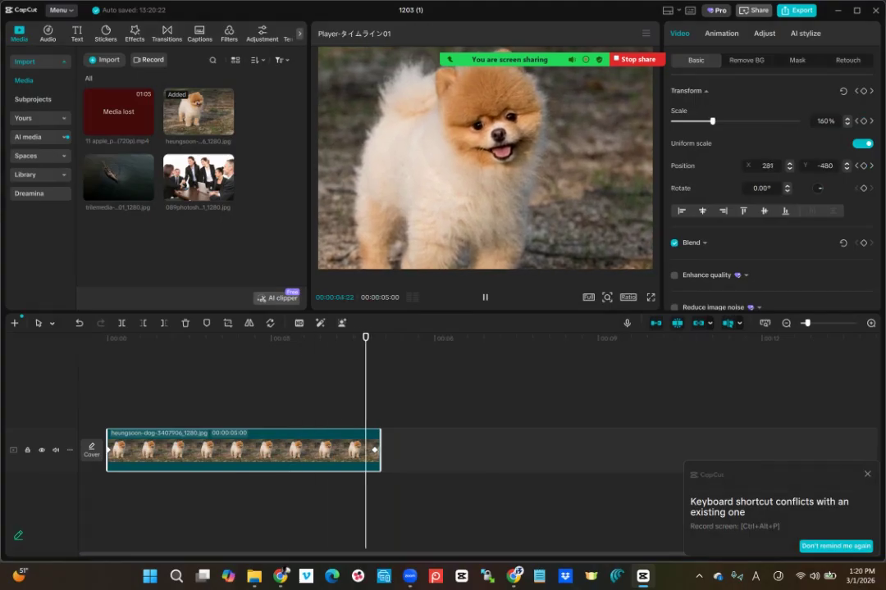
key(Delete)
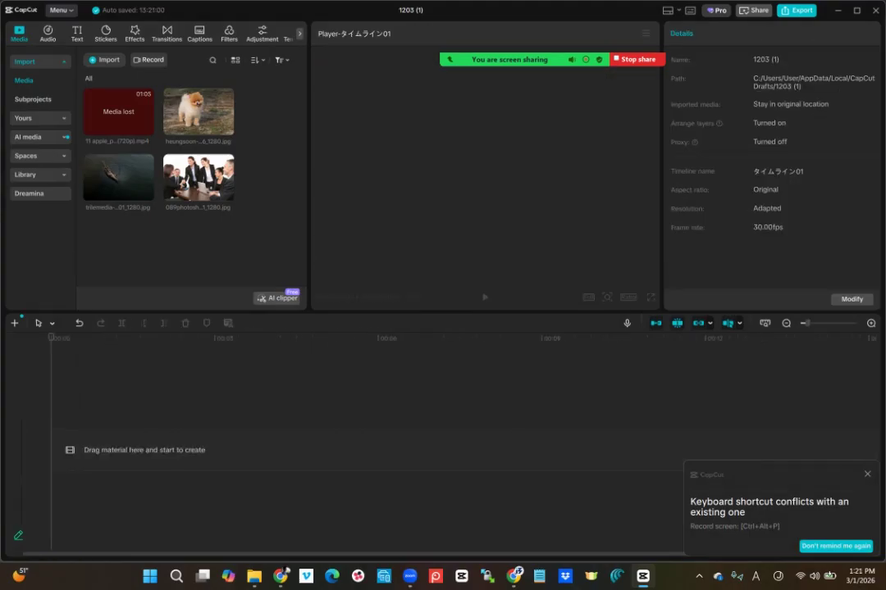
- Add the 089photosh business meeting photo to the timeline as a 5-second clip
click(233, 195)
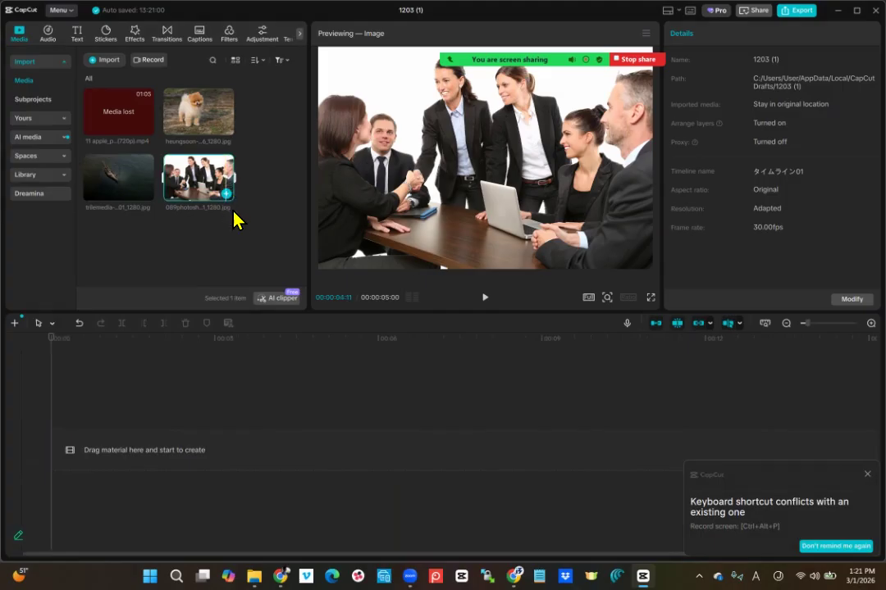
click(226, 195)
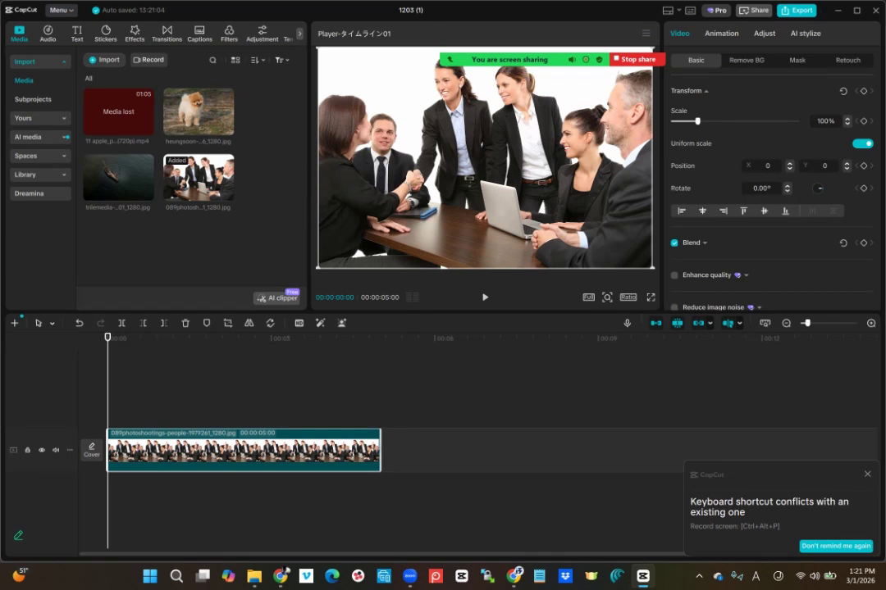
- Zoom the meeting photo to 161%, frame the handshake on the left, and keyframe its position
drag(319, 268, 217, 336)
drag(443, 205, 554, 207)
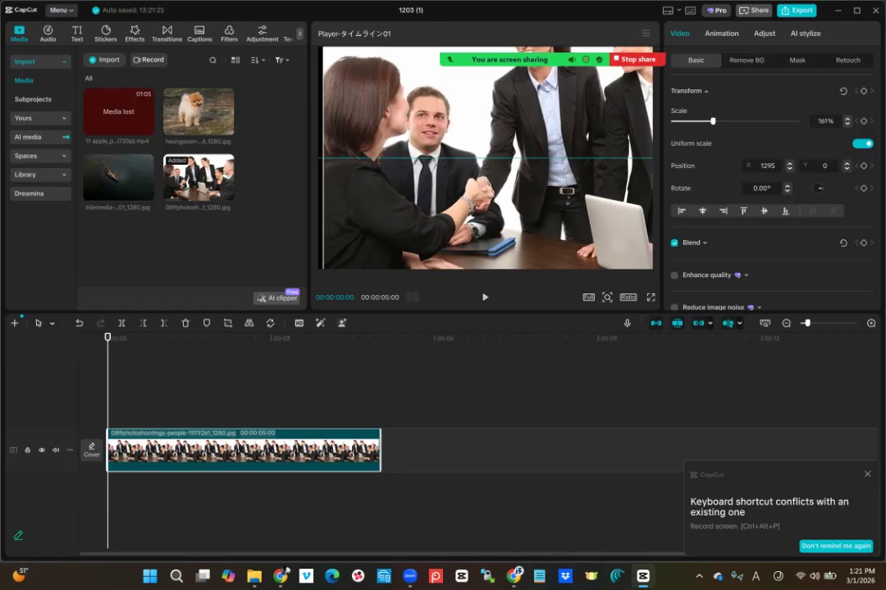
drag(496, 161, 486, 164)
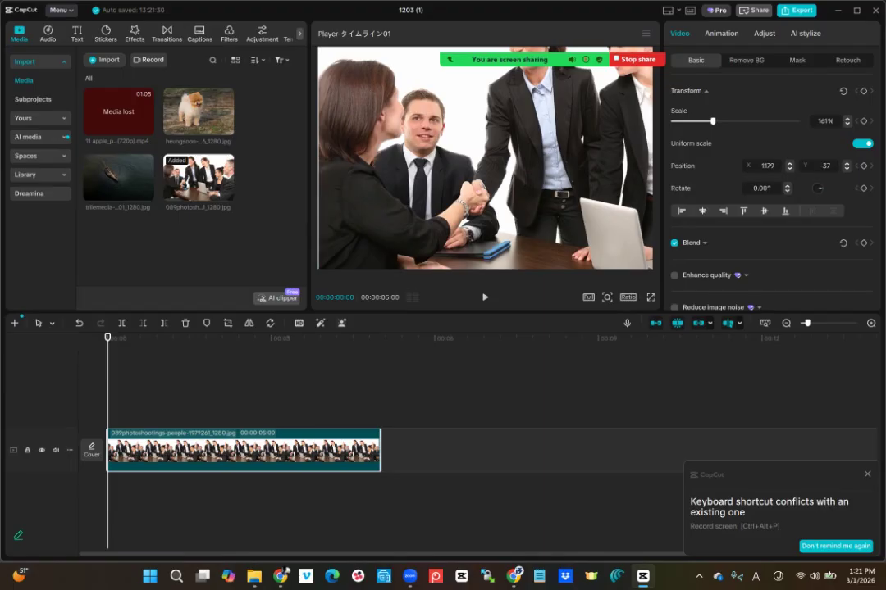
click(864, 166)
- At the clip's end, pan the photo to position -1068, 0, framing the smiling woman
drag(107, 337, 381, 337)
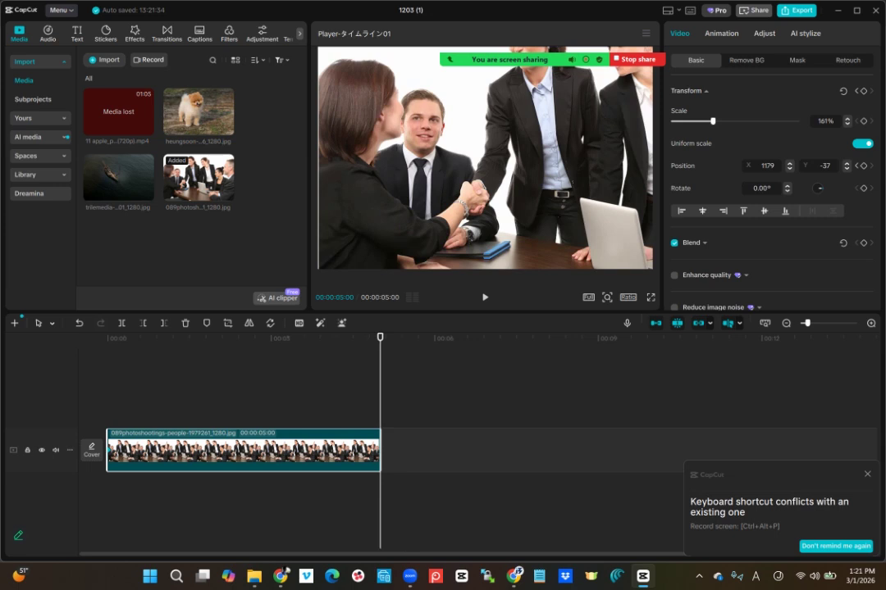
drag(486, 188, 452, 184)
drag(407, 251, 352, 257)
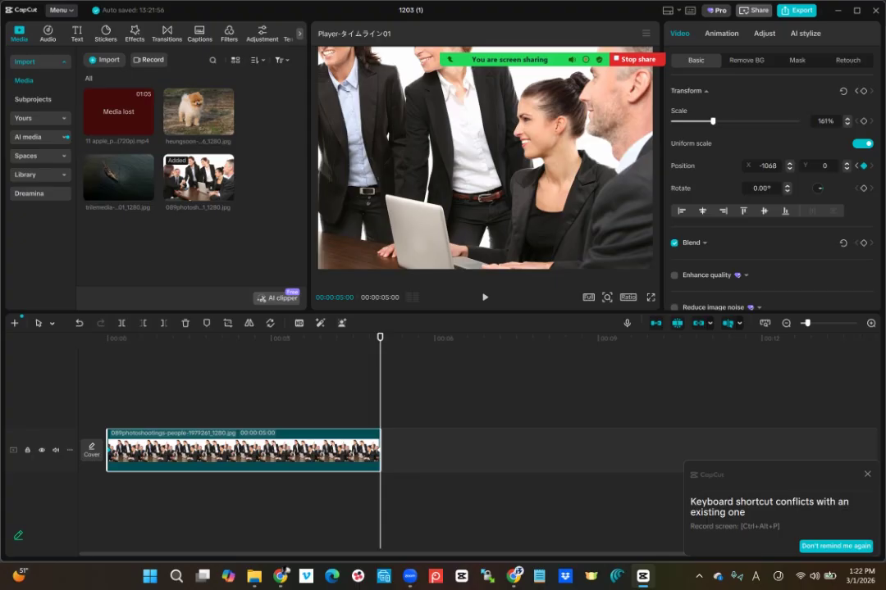
- Play back the meeting photo's pan from the start, then delete the clip
right_click(378, 427)
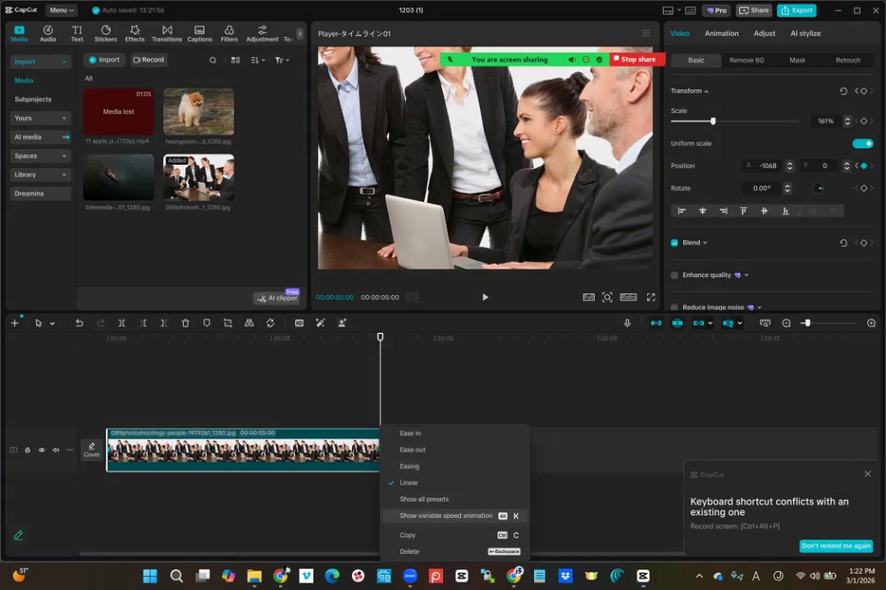
click(388, 384)
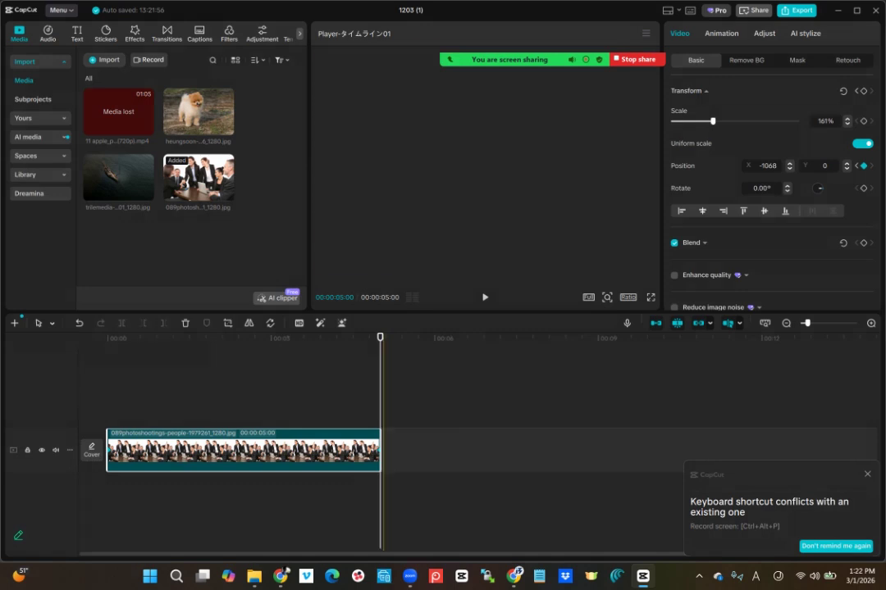
drag(380, 337, 107, 338)
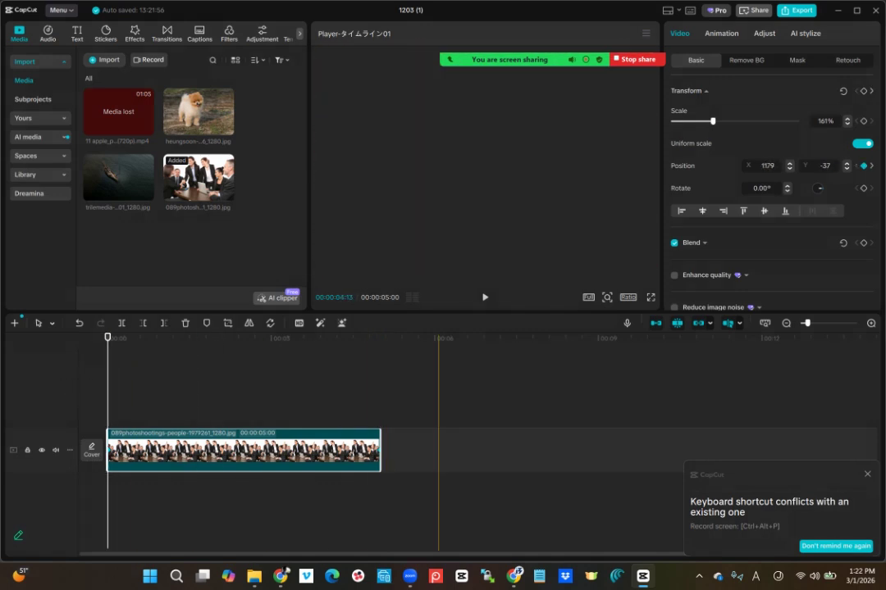
key(space)
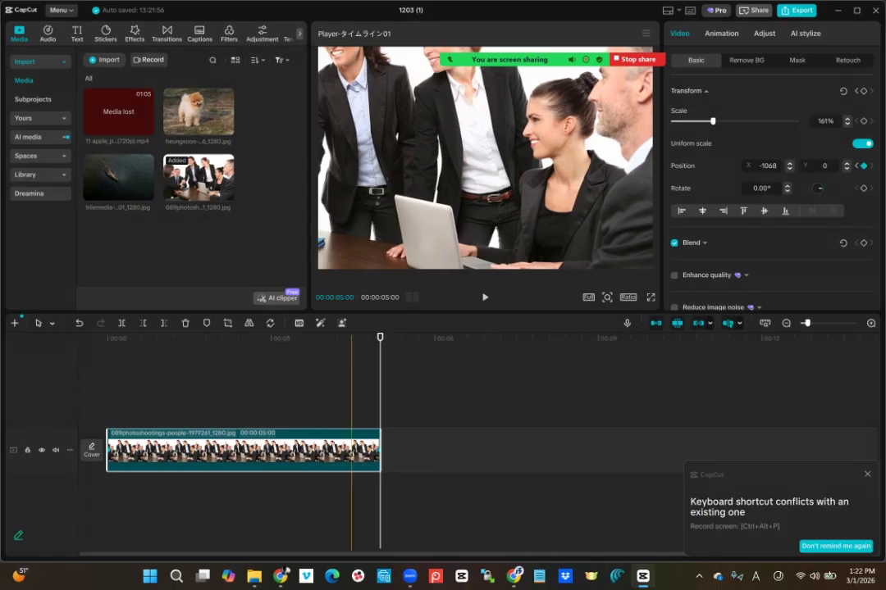
key(Delete)
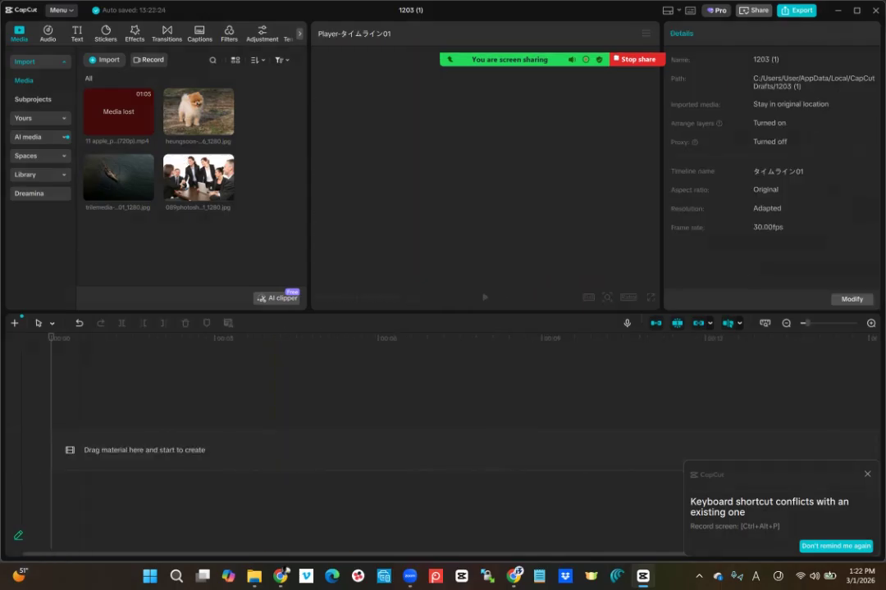
- Add the fisherman photo, zoom it to 183% at position 0, -162, and keyframe its scale
click(146, 193)
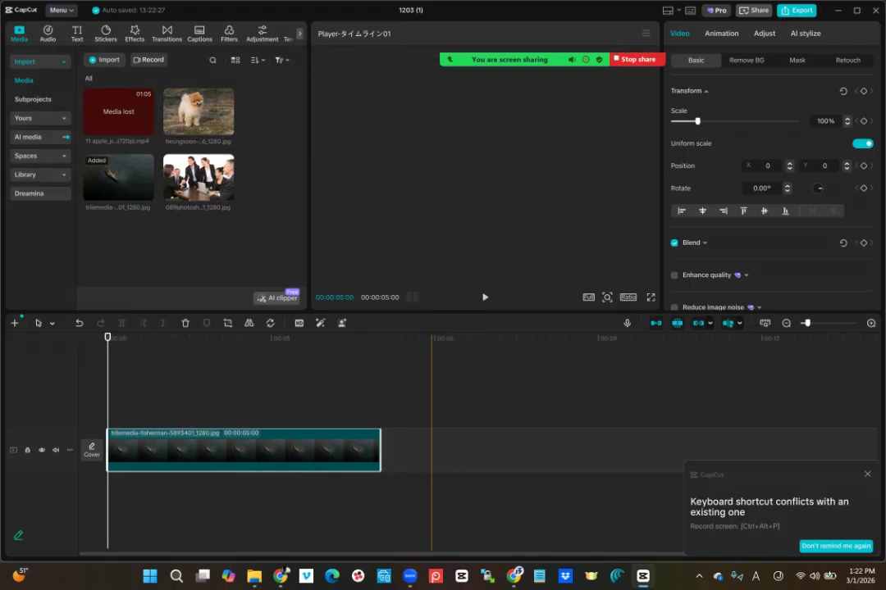
drag(320, 267, 173, 365)
drag(373, 276, 373, 295)
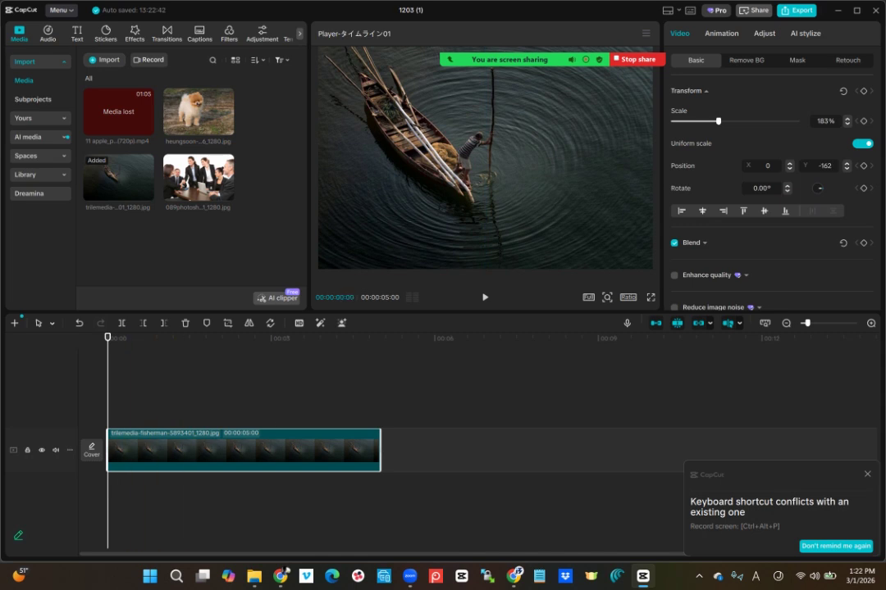
click(862, 121)
- Keyframe rotation at the start, then set Scale to 100% one frame before the clip's end
click(862, 188)
drag(108, 337, 376, 337)
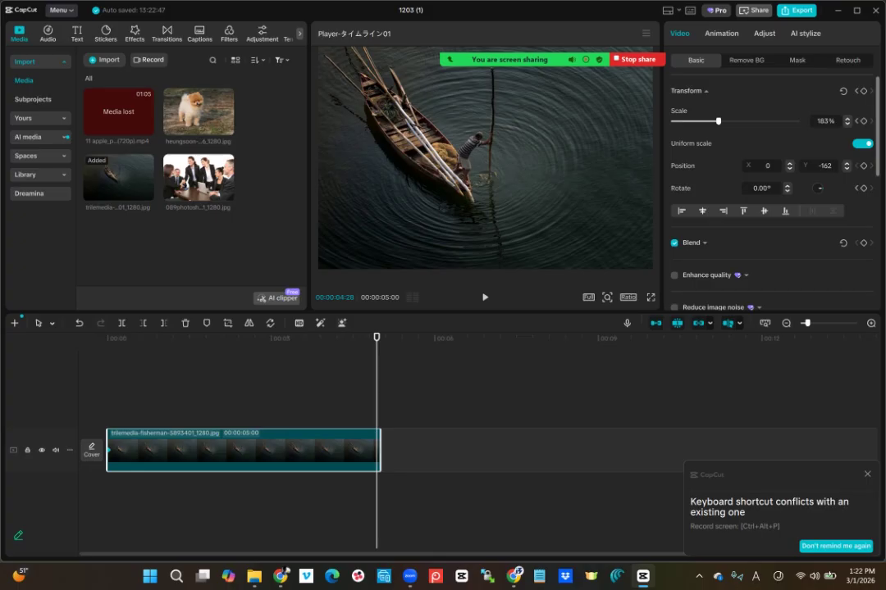
key(Left)
drag(699, 121, 697, 121)
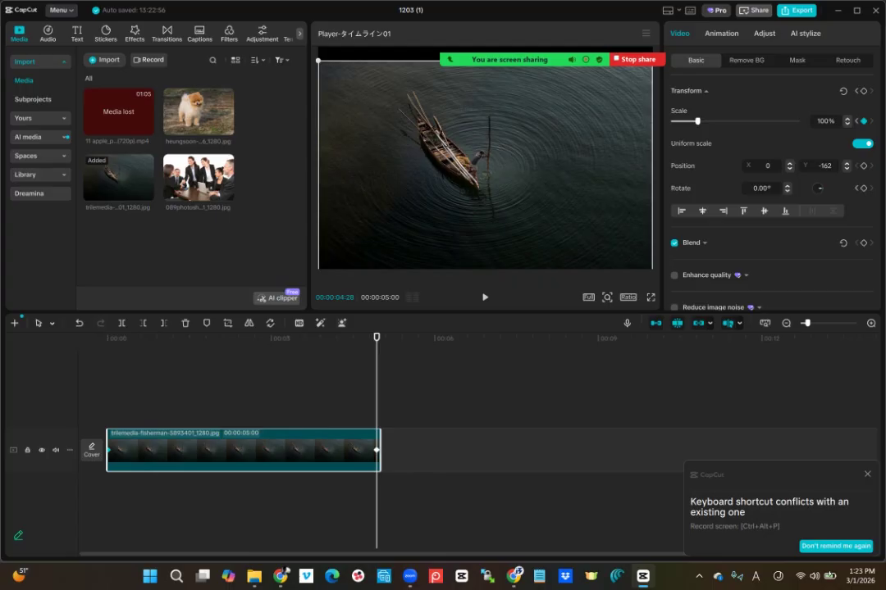
- Recentre the fisherman photo at 54, 0, rotate it to about 179°, and play it from the start
mouse_move(485, 173)
mouse_down()
mouse_move(481, 159)
mouse_move(488, 159)
mouse_up()
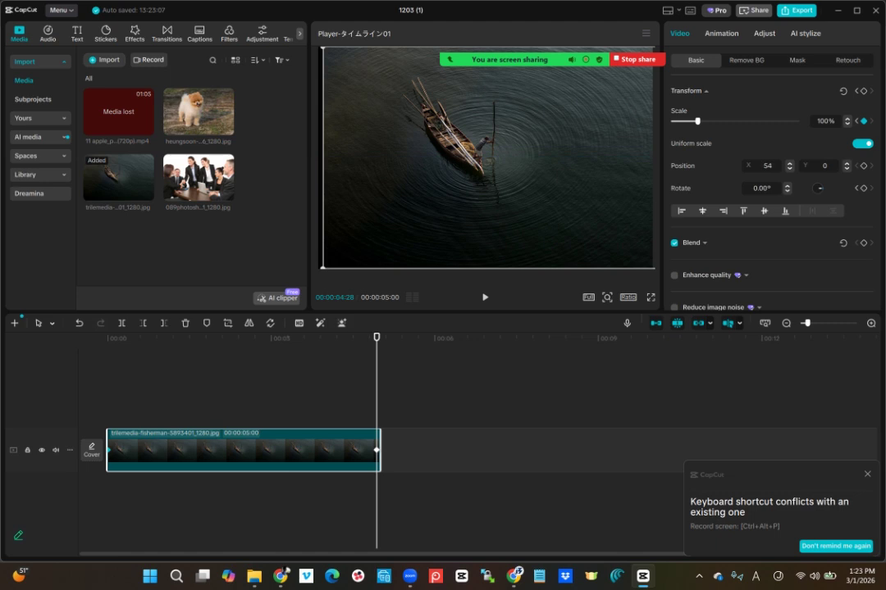
drag(488, 283, 399, 72)
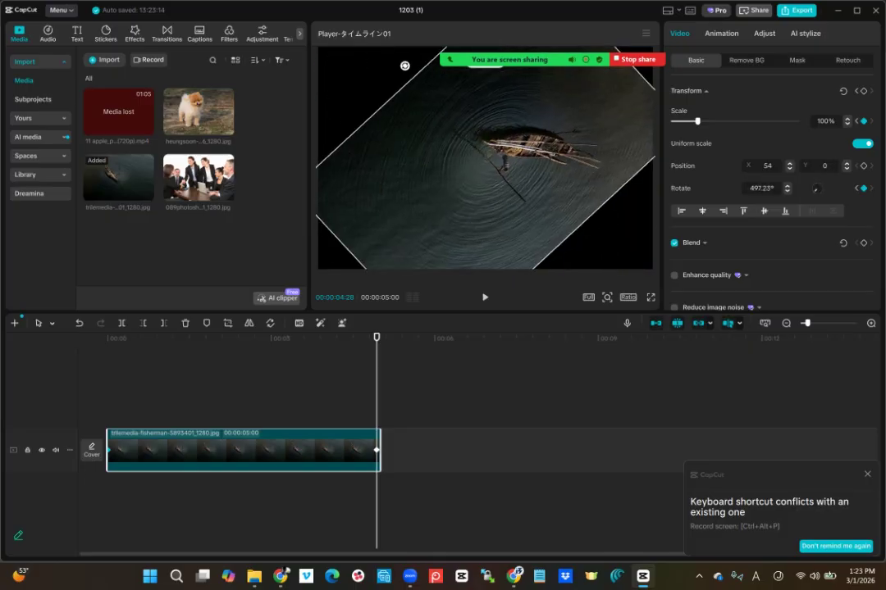
drag(385, 89, 369, 191)
drag(511, 54, 485, 52)
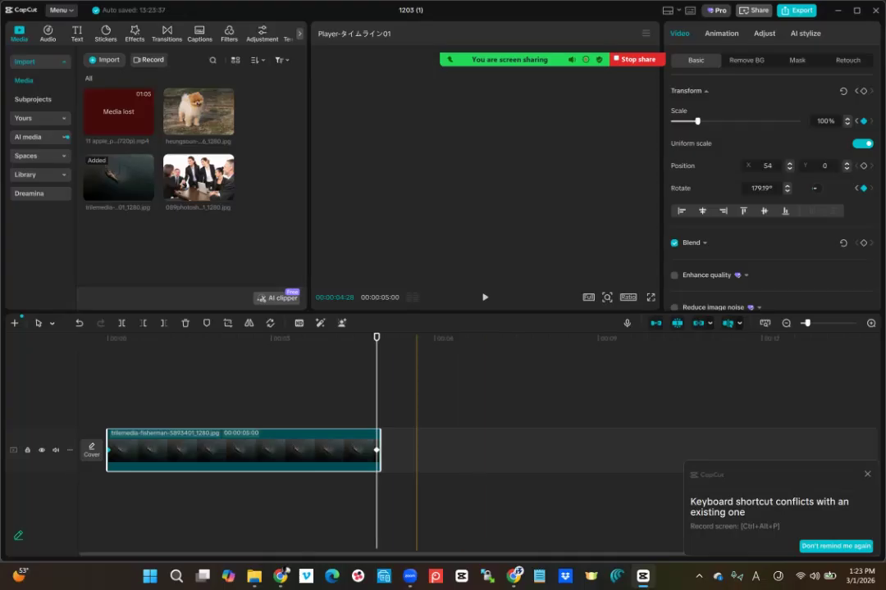
drag(378, 338, 107, 338)
key(space)
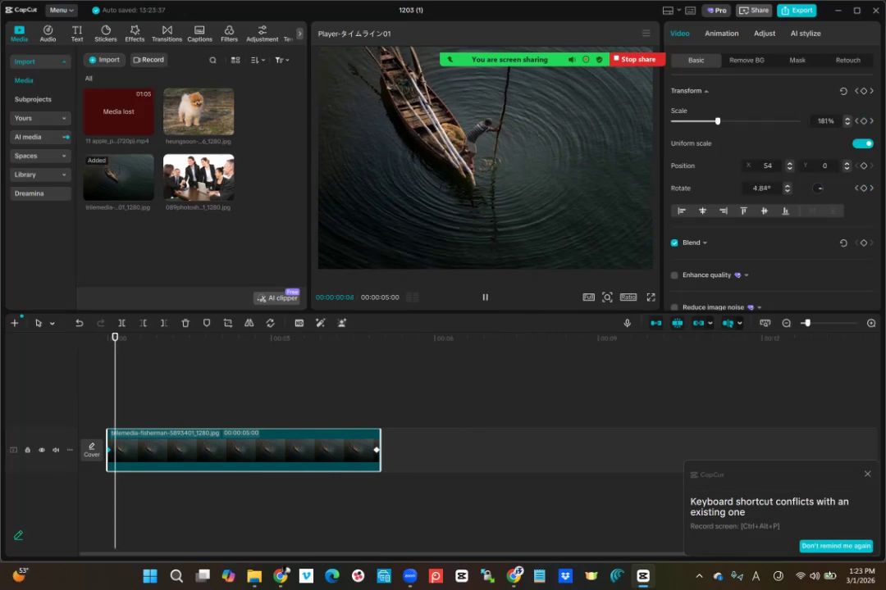